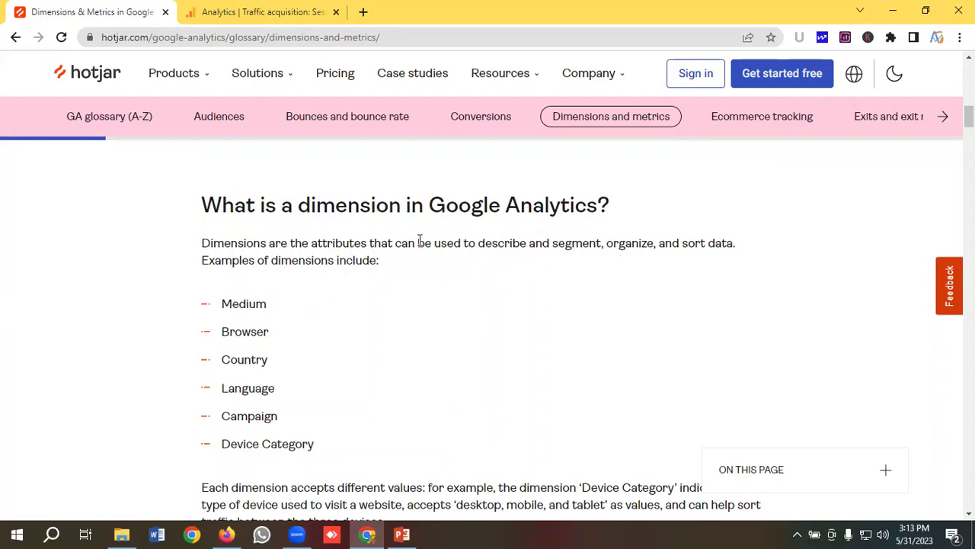
Step: Read the Hotjar article's explanation of dimensions, including the Device Category example and the primary and secondary dimensions section
{"action": "scroll", "coordinate": [320, 266], "scroll_direction": "down", "scroll_amount": 1}
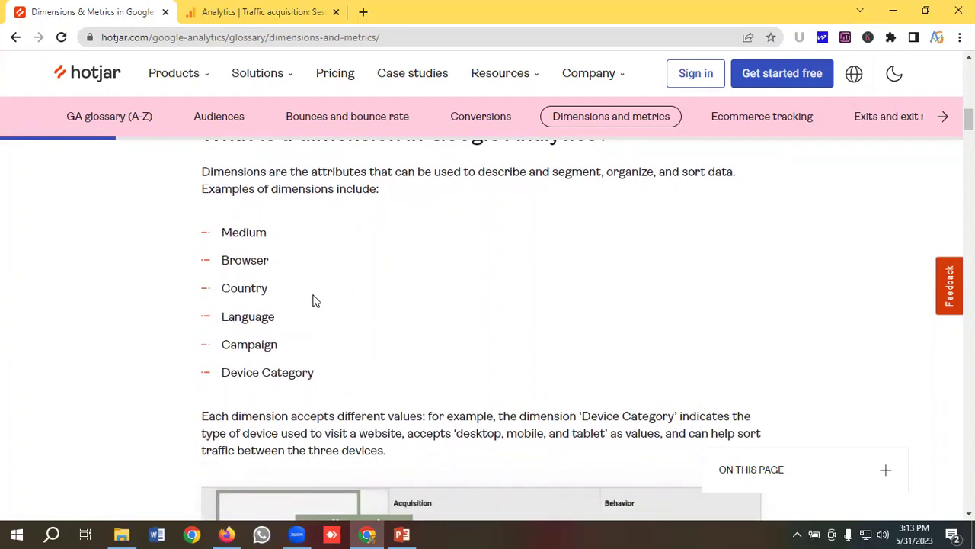
{"action": "scroll", "coordinate": [316, 309], "scroll_direction": "down", "scroll_amount": 1}
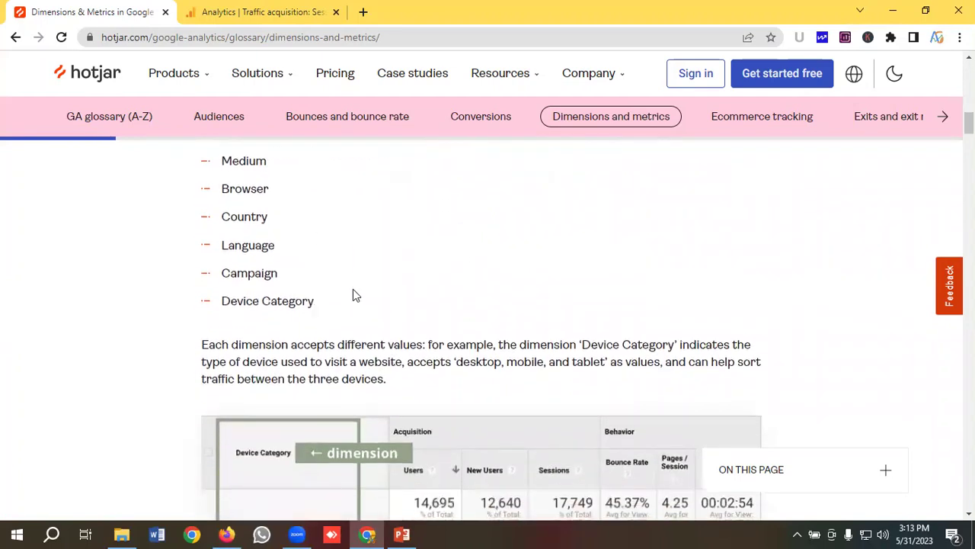
{"action": "scroll", "coordinate": [352, 296], "scroll_direction": "down", "scroll_amount": 1}
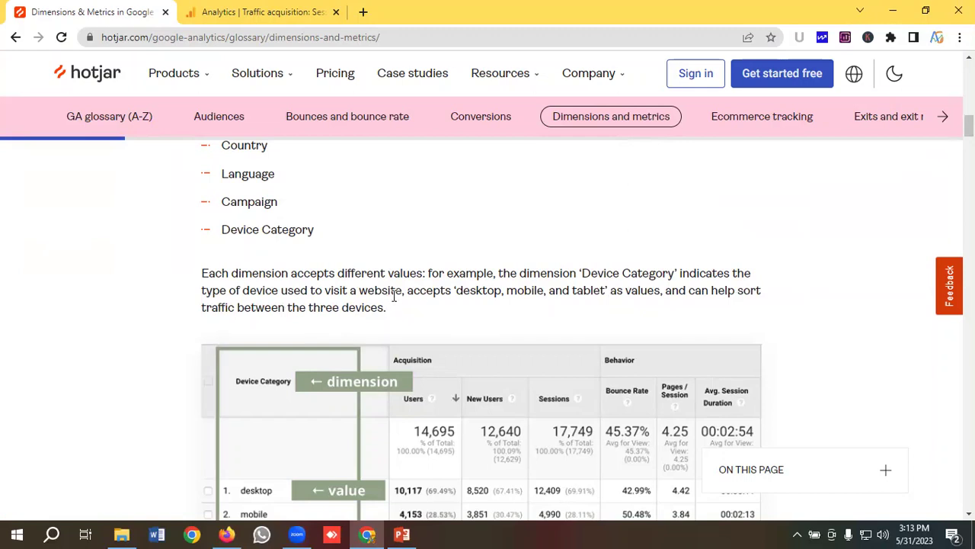
{"action": "scroll", "coordinate": [393, 297], "scroll_direction": "down", "scroll_amount": 2}
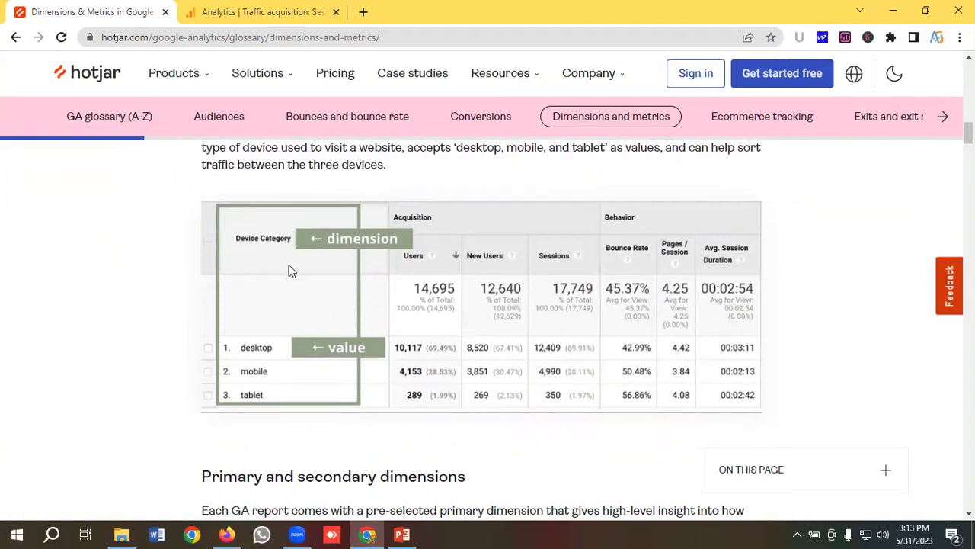
{"action": "scroll", "coordinate": [318, 263], "scroll_direction": "down", "scroll_amount": 4}
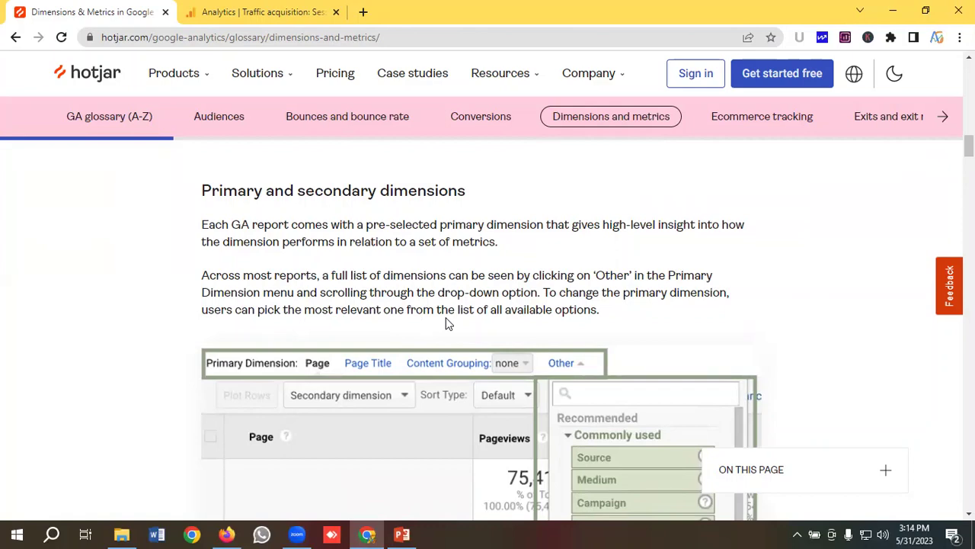
{"action": "scroll", "coordinate": [448, 323], "scroll_direction": "down", "scroll_amount": 5}
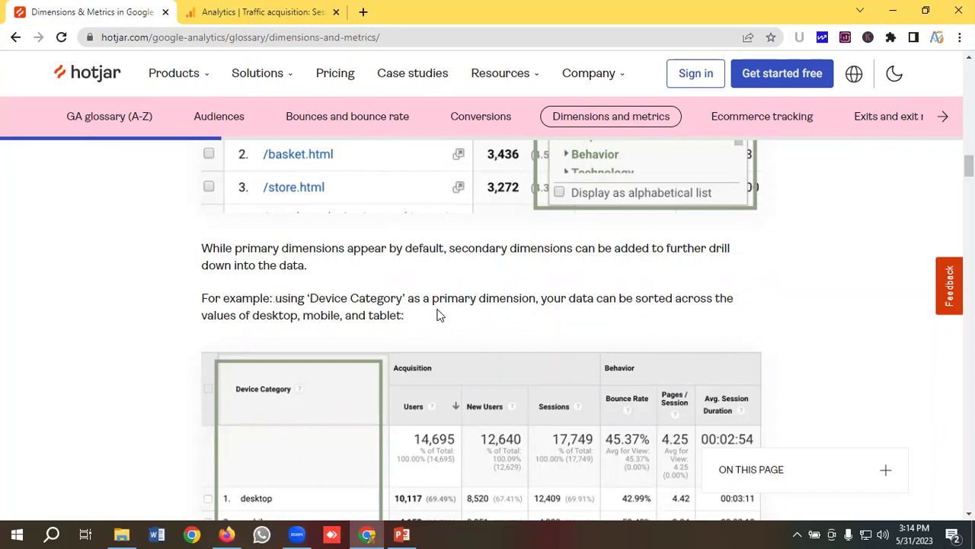
{"action": "scroll", "coordinate": [374, 284], "scroll_direction": "up", "scroll_amount": 1}
{"action": "scroll", "coordinate": [384, 285], "scroll_direction": "up", "scroll_amount": 1}
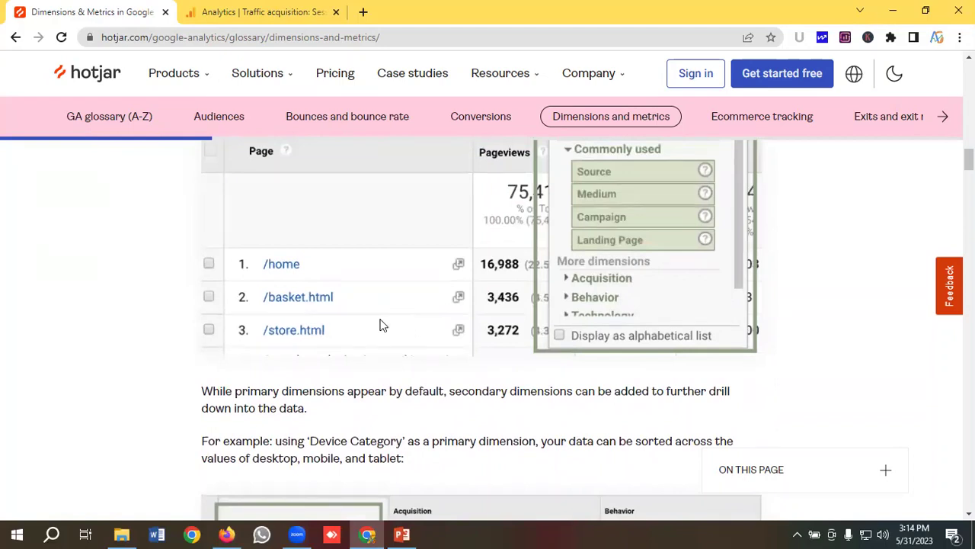
{"action": "scroll", "coordinate": [383, 325], "scroll_direction": "down", "scroll_amount": 1}
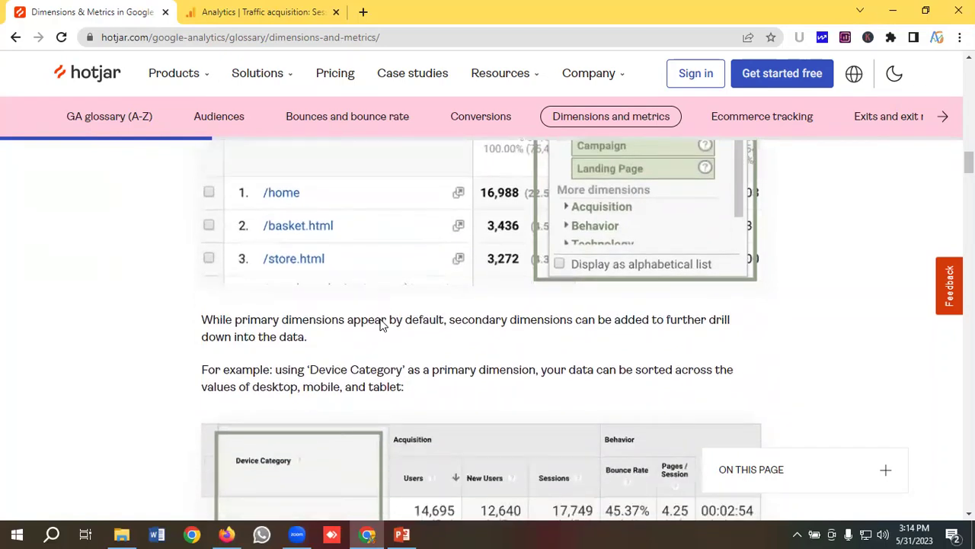
{"action": "scroll", "coordinate": [382, 325], "scroll_direction": "up", "scroll_amount": 2}
Step: Switch to the Google Analytics Traffic acquisition report and examine the primary and secondary dimension choices of its channel group table
{"action": "left_click", "coordinate": [265, 12]}
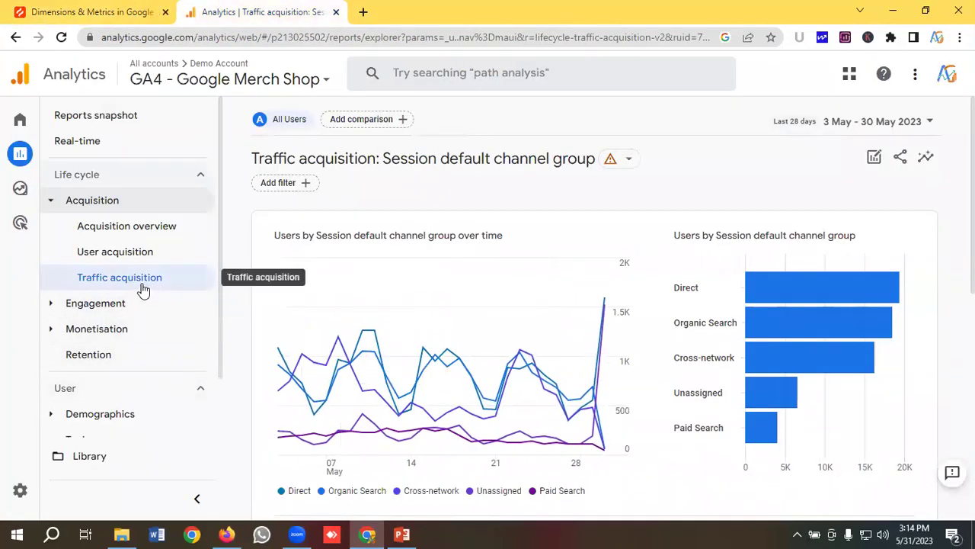
{"action": "scroll", "coordinate": [328, 291], "scroll_direction": "down", "scroll_amount": 4}
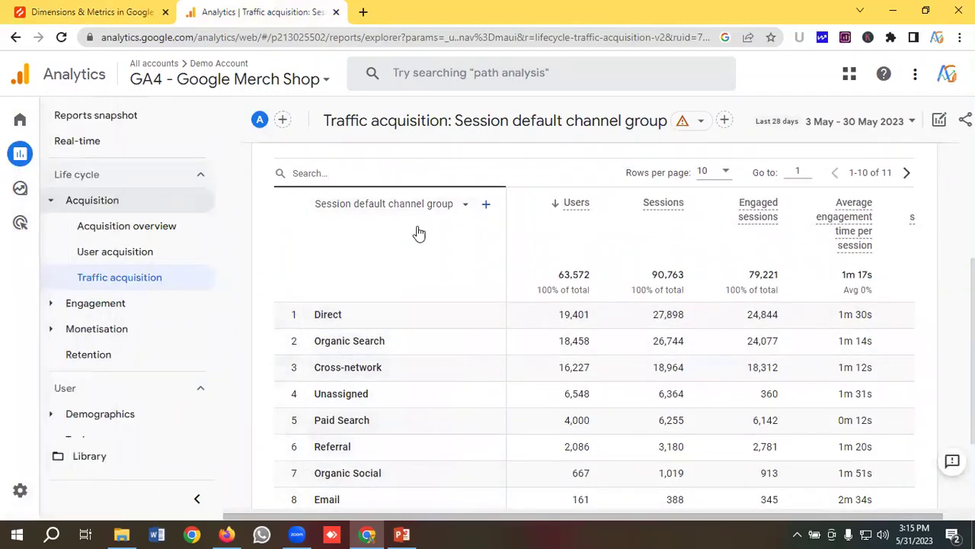
{"action": "left_click", "coordinate": [383, 208]}
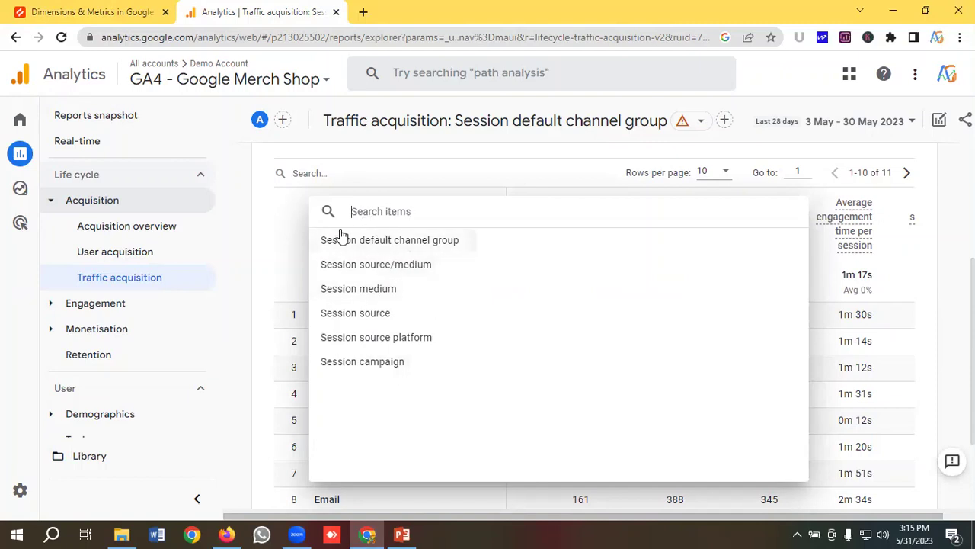
{"action": "left_click", "coordinate": [278, 219]}
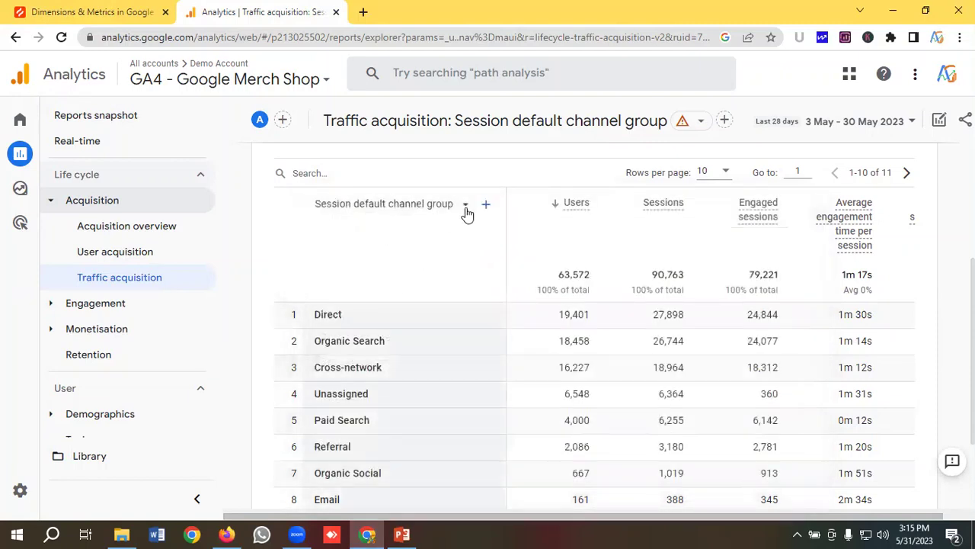
{"action": "left_click", "coordinate": [487, 211]}
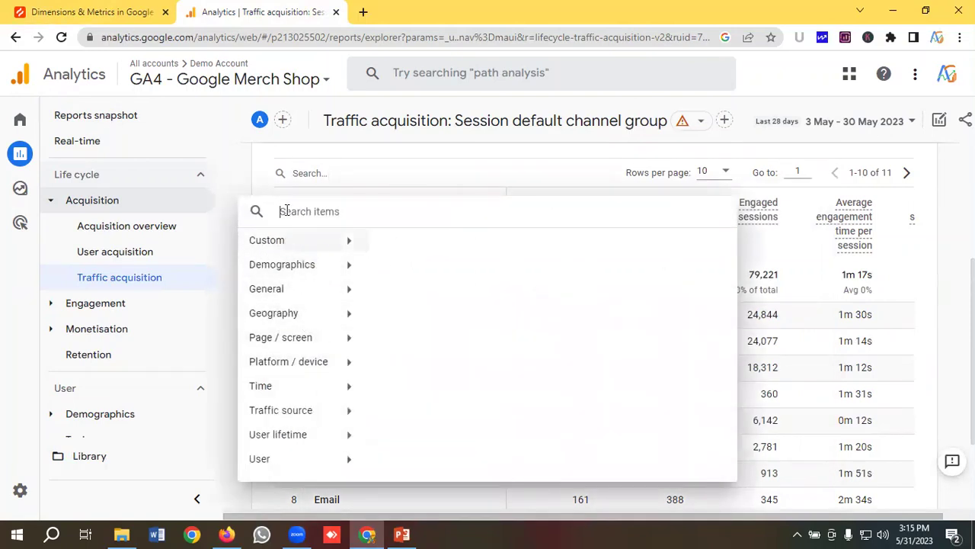
{"action": "left_click", "coordinate": [279, 173]}
Step: Return to the Hotjar article and read the secondary dimension example, the metric definition and the common GA metrics
{"action": "left_click", "coordinate": [92, 12]}
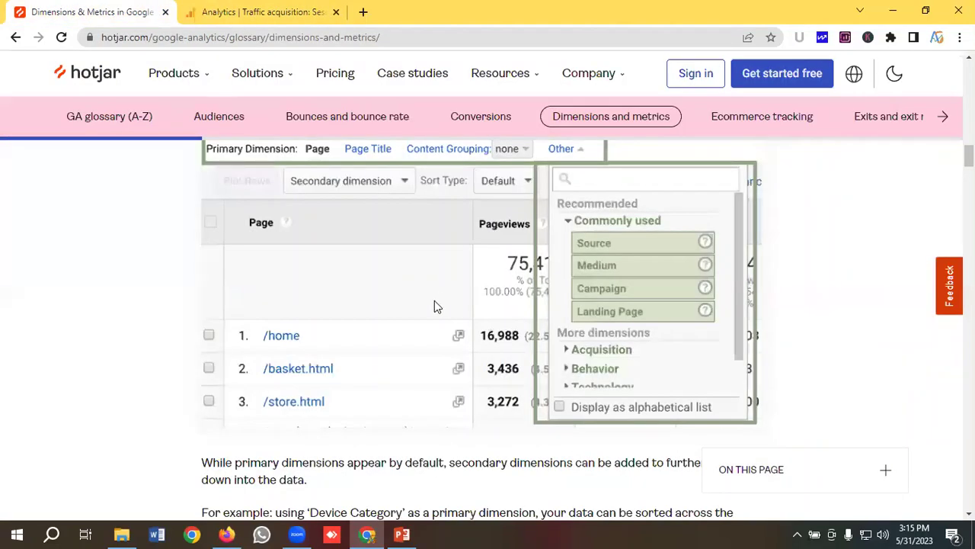
{"action": "scroll", "coordinate": [435, 300], "scroll_direction": "down", "scroll_amount": 5}
{"action": "scroll", "coordinate": [358, 244], "scroll_direction": "down", "scroll_amount": 12}
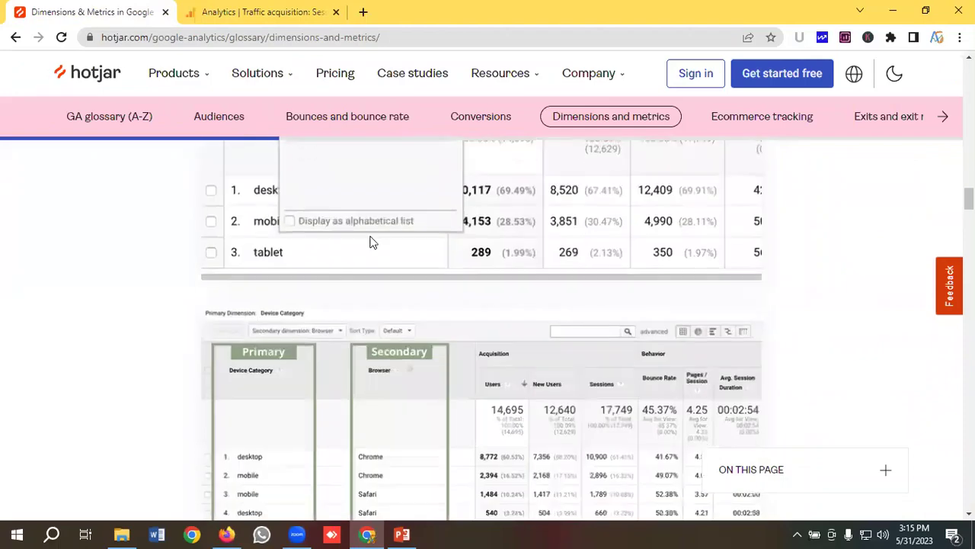
{"action": "scroll", "coordinate": [335, 237], "scroll_direction": "down", "scroll_amount": 3}
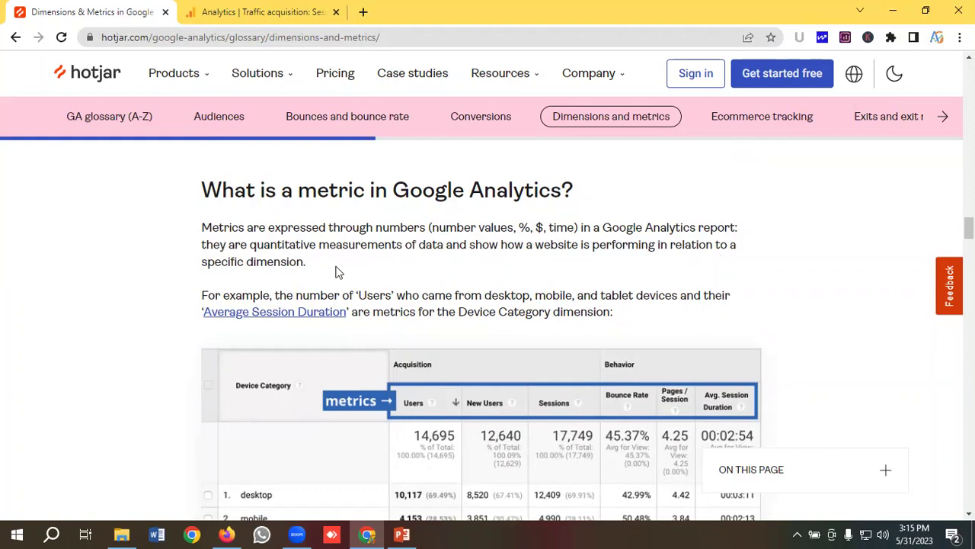
{"action": "scroll", "coordinate": [338, 266], "scroll_direction": "down", "scroll_amount": 2}
{"action": "scroll", "coordinate": [332, 252], "scroll_direction": "up", "scroll_amount": 1}
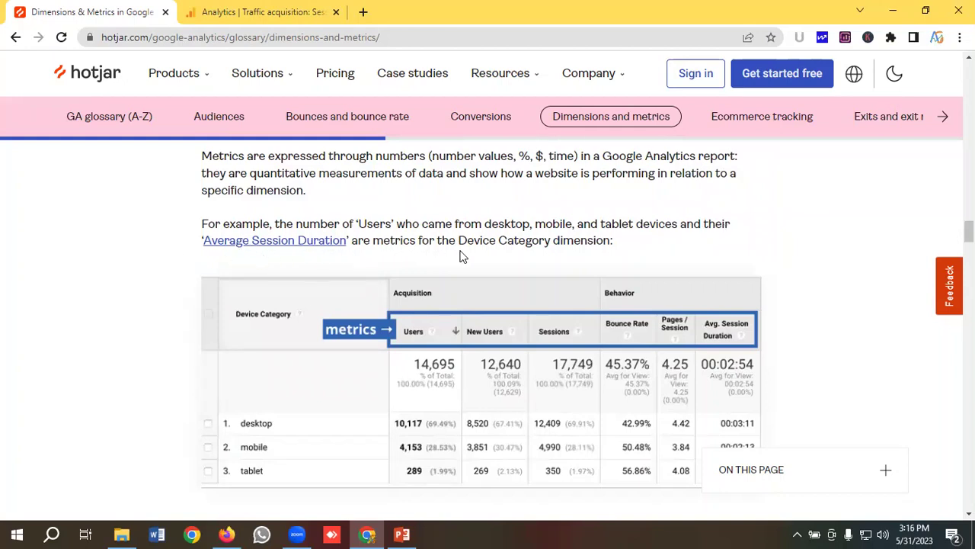
{"action": "scroll", "coordinate": [367, 260], "scroll_direction": "down", "scroll_amount": 1}
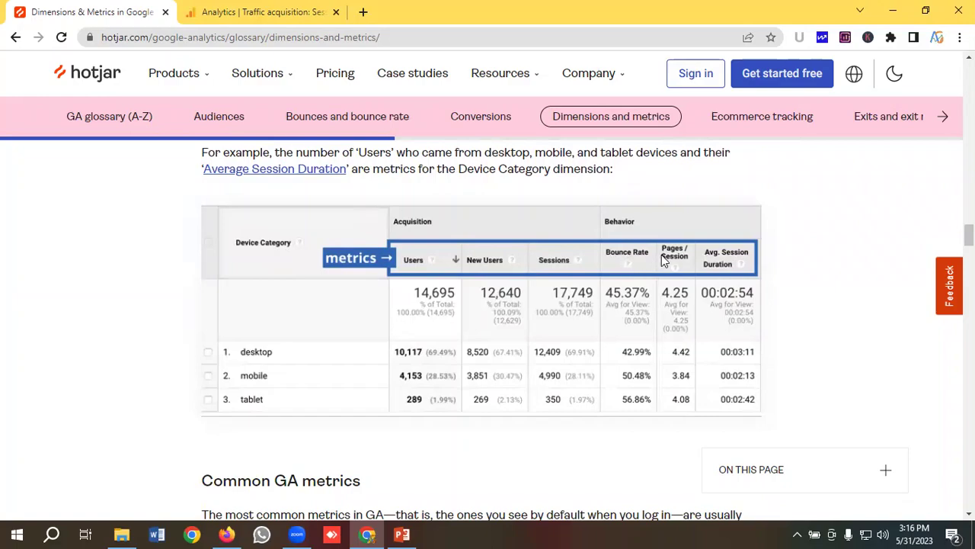
{"action": "scroll", "coordinate": [365, 294], "scroll_direction": "down", "scroll_amount": 8}
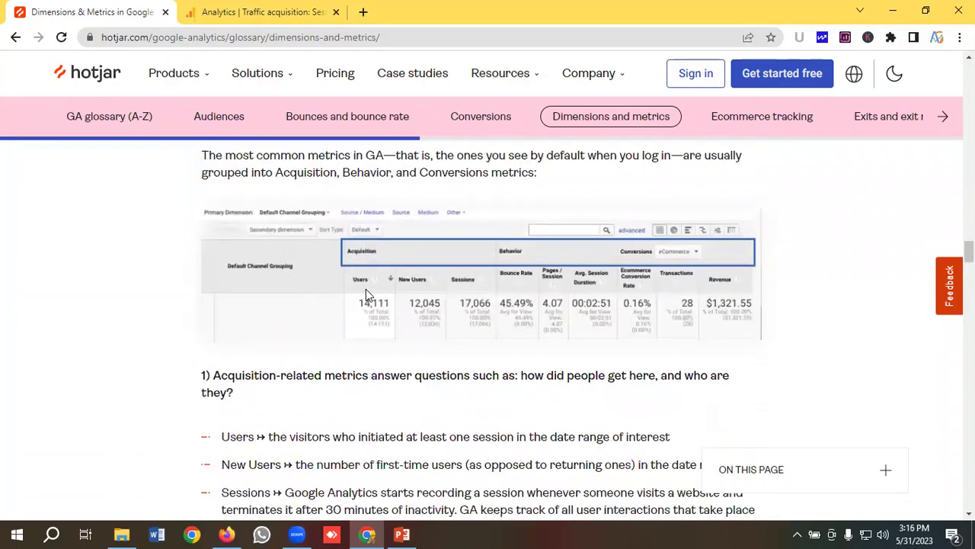
{"action": "scroll", "coordinate": [365, 293], "scroll_direction": "down", "scroll_amount": 4}
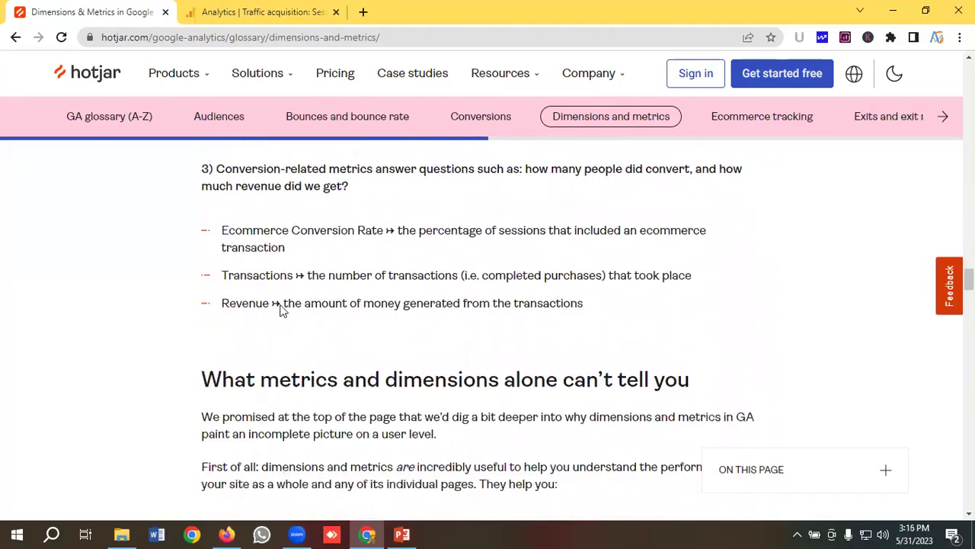
{"action": "scroll", "coordinate": [320, 282], "scroll_direction": "up", "scroll_amount": 1}
Step: Select the article's web address and go back to the introduction of the Google Analytics dimensions and metrics guide
{"action": "left_click", "coordinate": [273, 37]}
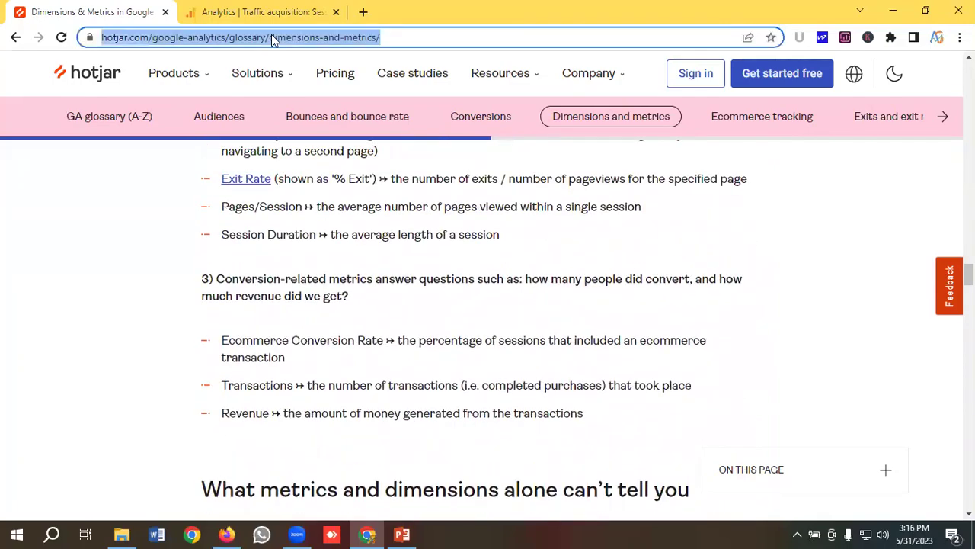
{"action": "scroll", "coordinate": [311, 279], "scroll_direction": "up", "scroll_amount": 12}
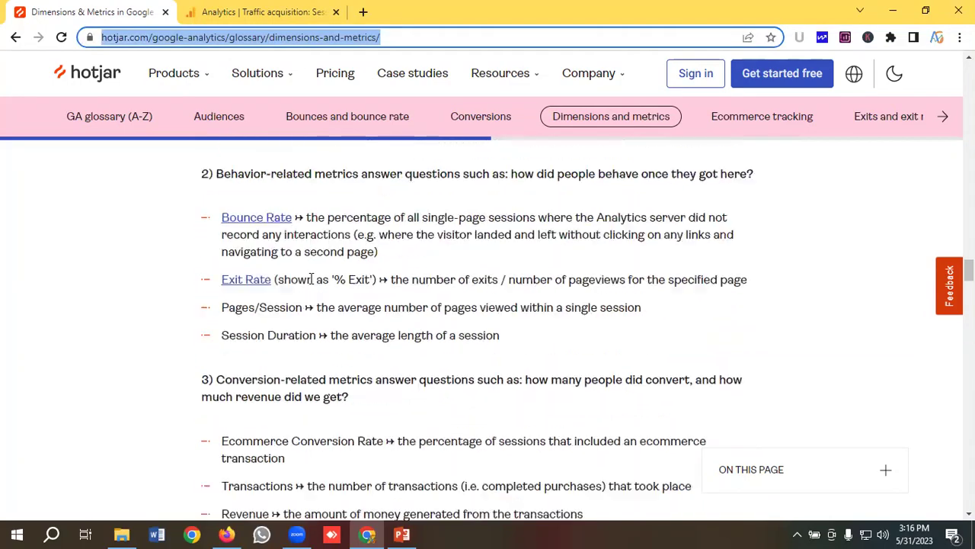
{"action": "scroll", "coordinate": [311, 278], "scroll_direction": "up", "scroll_amount": 15}
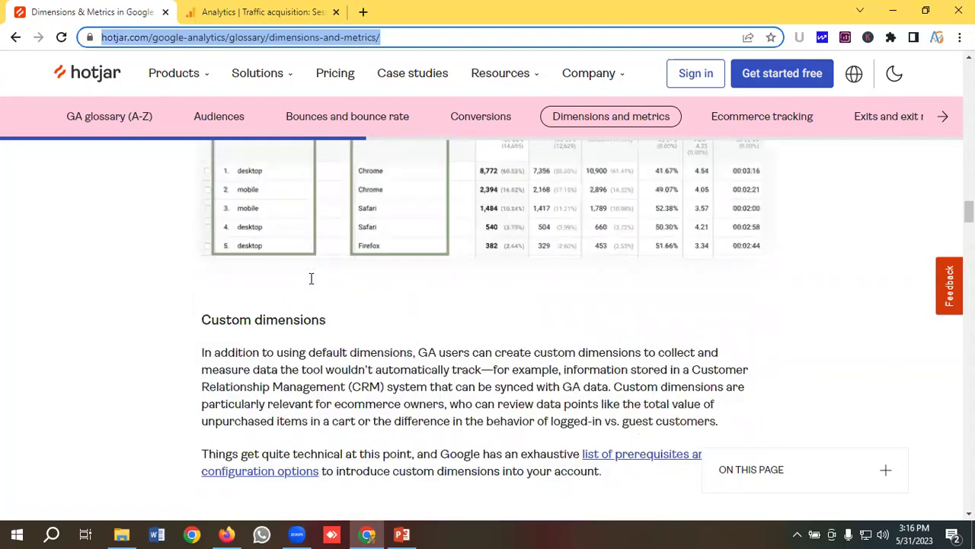
{"action": "scroll", "coordinate": [310, 279], "scroll_direction": "up", "scroll_amount": 15}
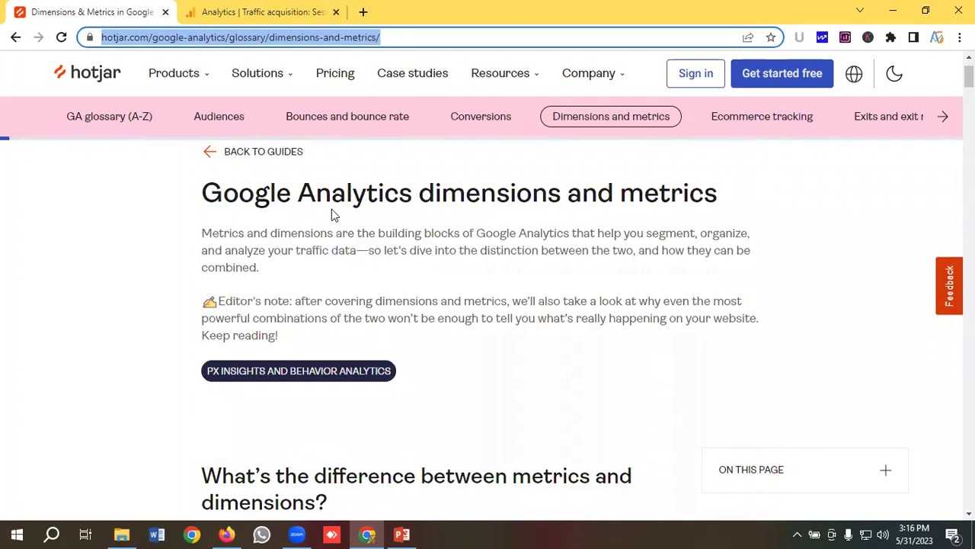
{"action": "scroll", "coordinate": [333, 213], "scroll_direction": "down", "scroll_amount": 3}
{"action": "scroll", "coordinate": [363, 224], "scroll_direction": "up", "scroll_amount": 3}
{"action": "scroll", "coordinate": [327, 245], "scroll_direction": "up", "scroll_amount": 1}
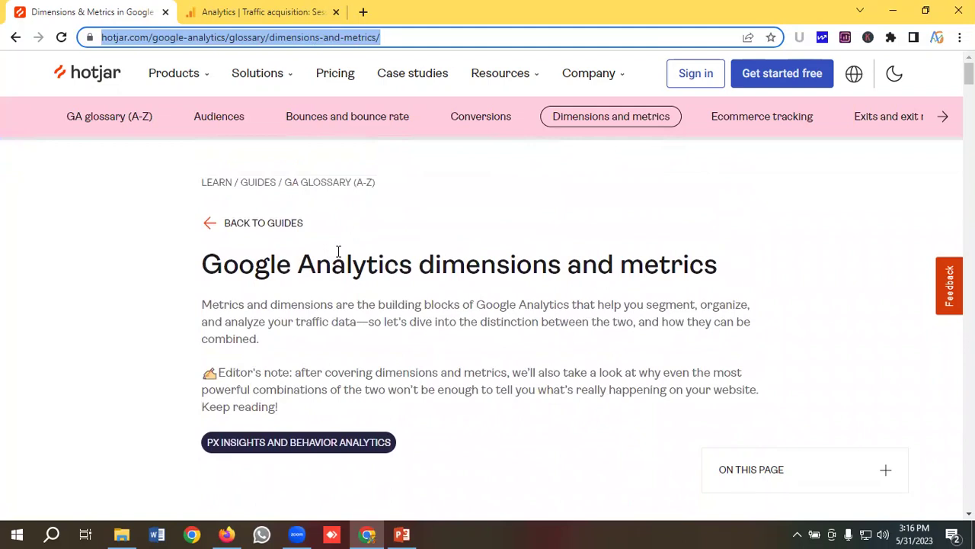